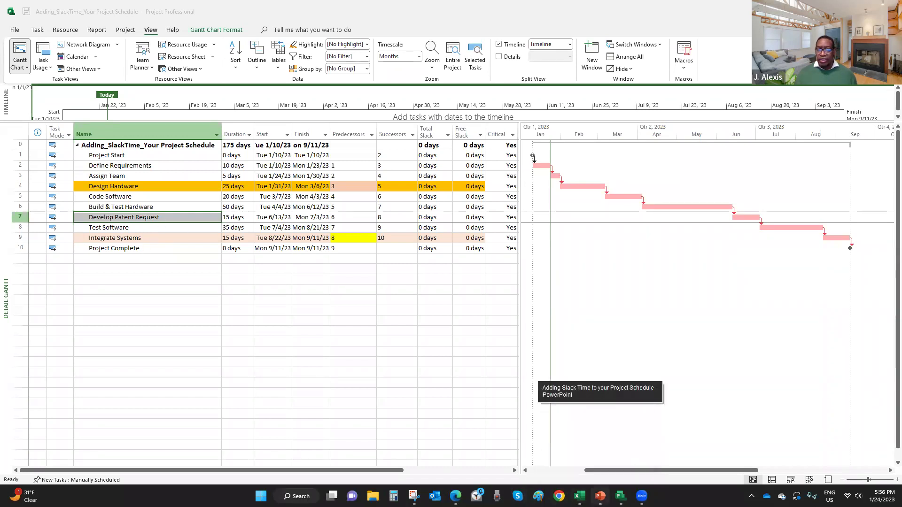
# - Show the PowerPoint CPM slide listing three paths, with ACEH at 100 as the longest
pyautogui.click(600, 496)
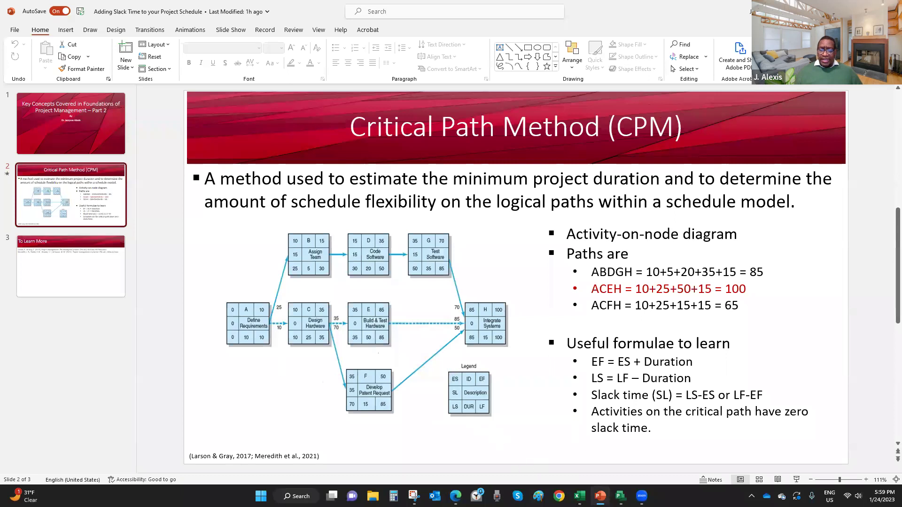
pyautogui.moveTo(579, 496)
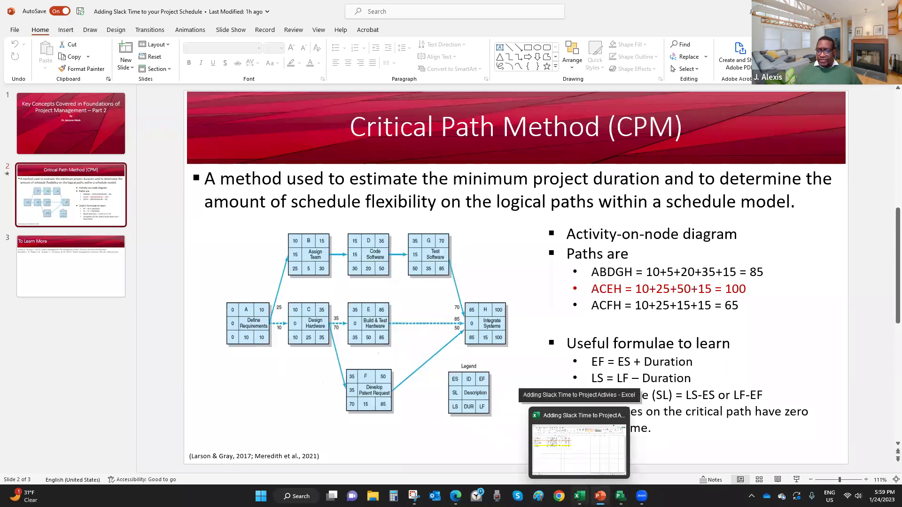
# - Copy the Predecessor values E3:E11 from the Excel task sheet
pyautogui.click(620, 497)
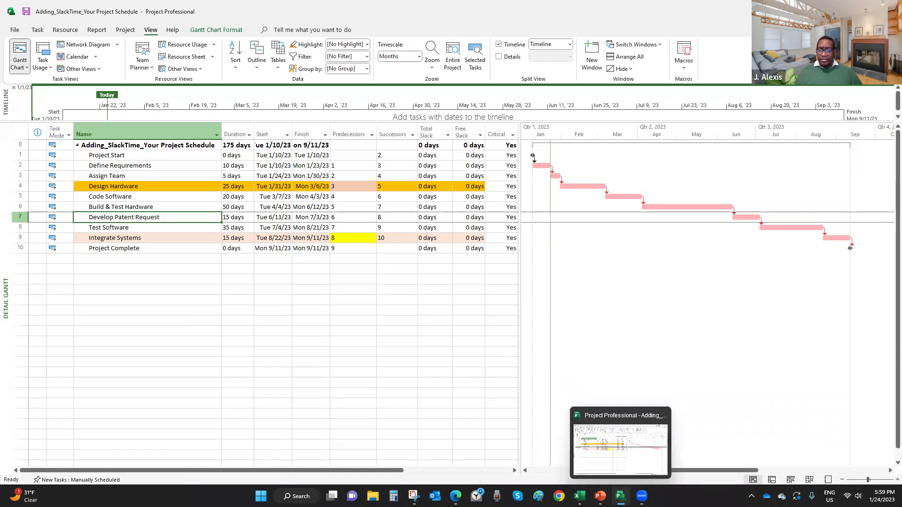
pyautogui.click(600, 496)
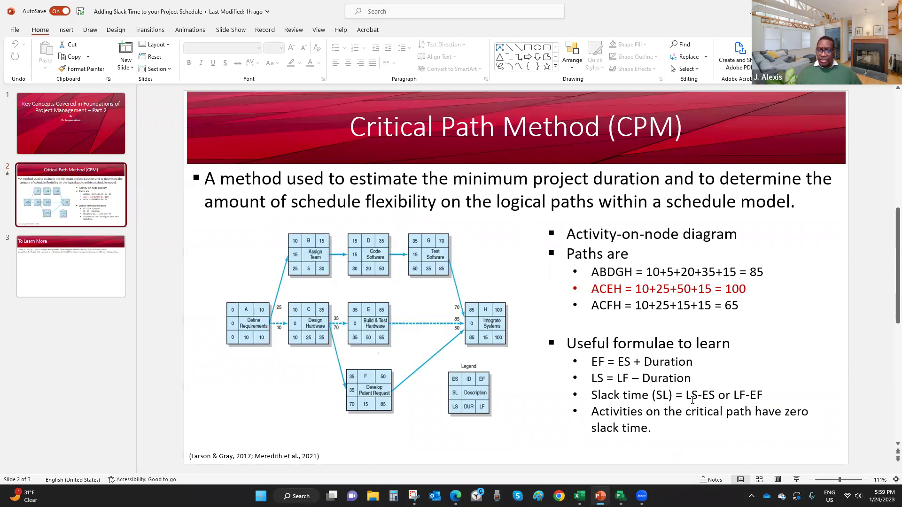
pyautogui.click(620, 496)
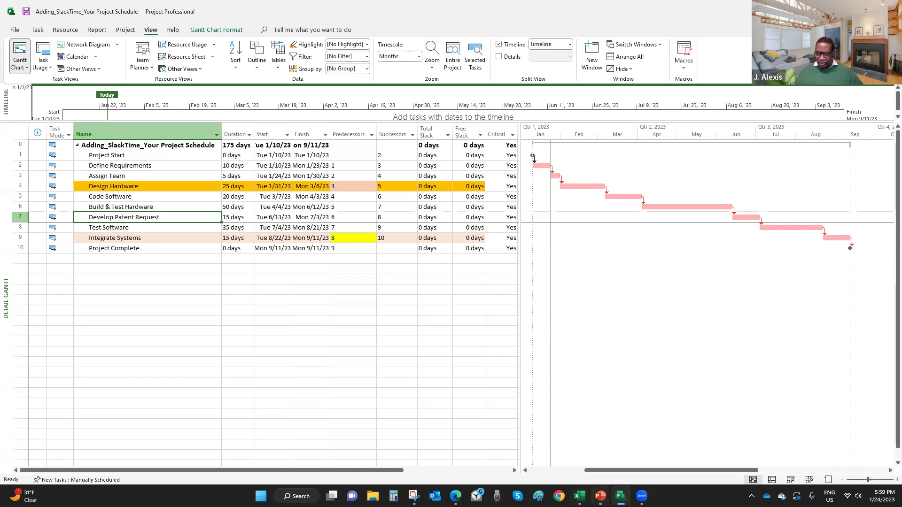
pyautogui.hotkey('alt', 'Tab')
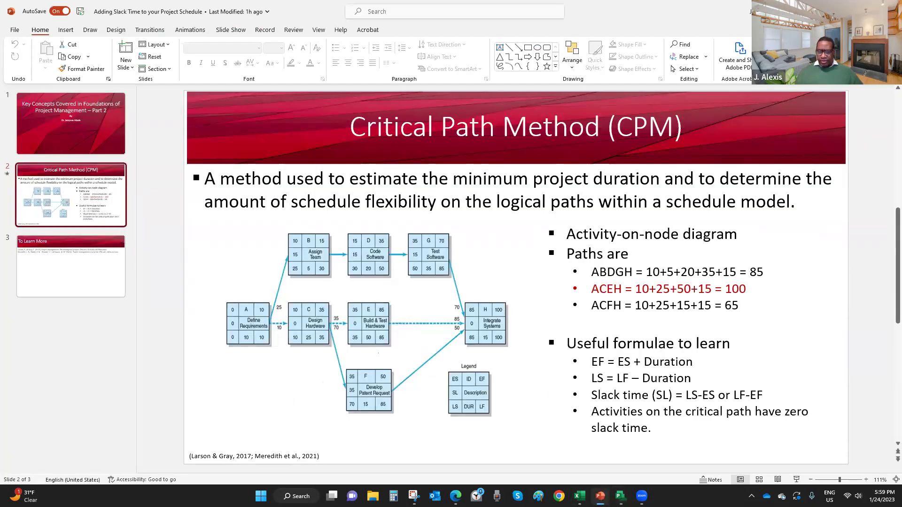
pyautogui.hotkey('alt', 'Tab')
pyautogui.hotkey('alt', 'Tab')
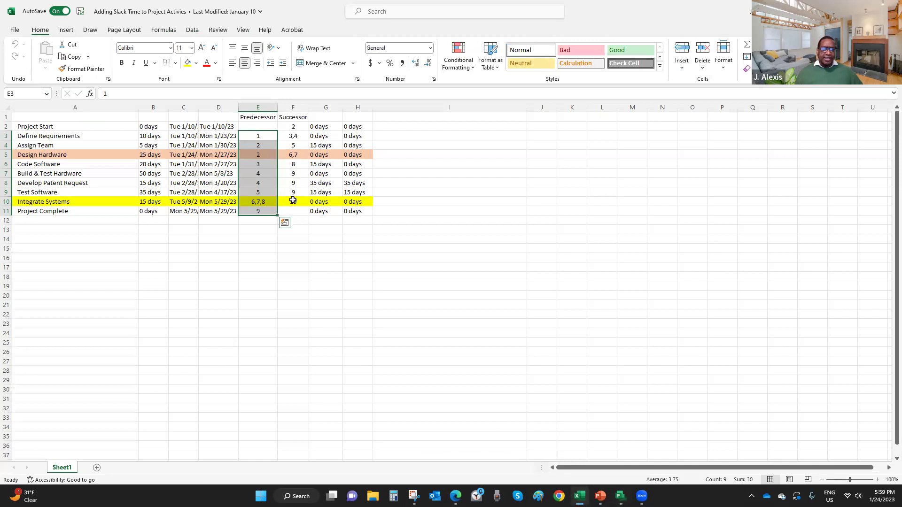
pyautogui.rightClick(252, 166)
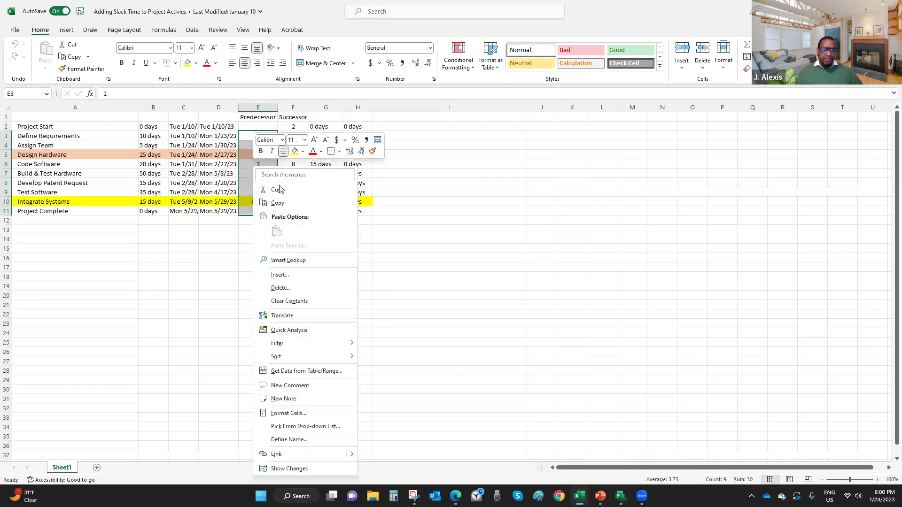
pyautogui.click(278, 203)
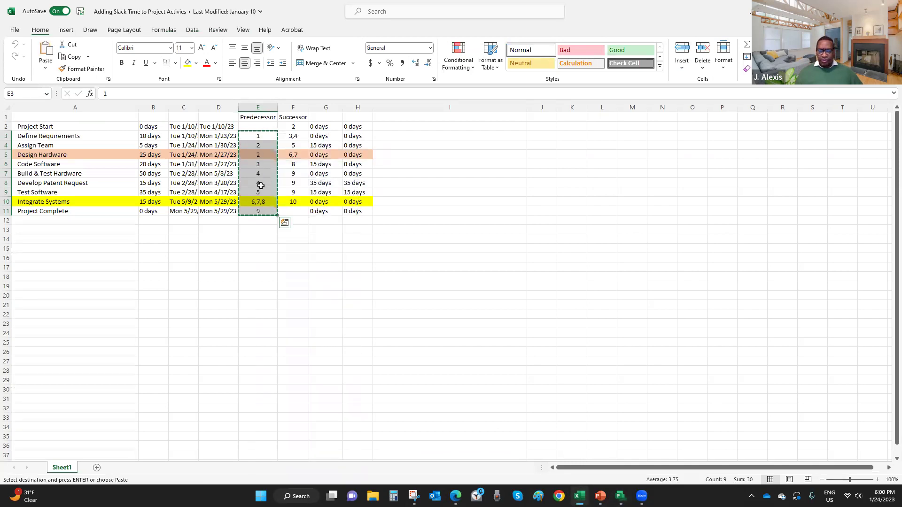
# - Clear the existing predecessor entries from the Project task table
pyautogui.hotkey('alt', 'Tab')
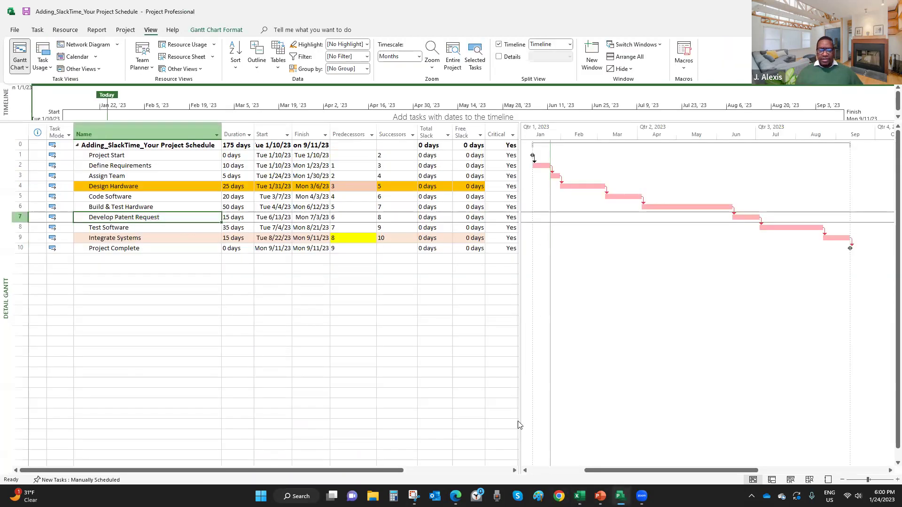
pyautogui.click(379, 157)
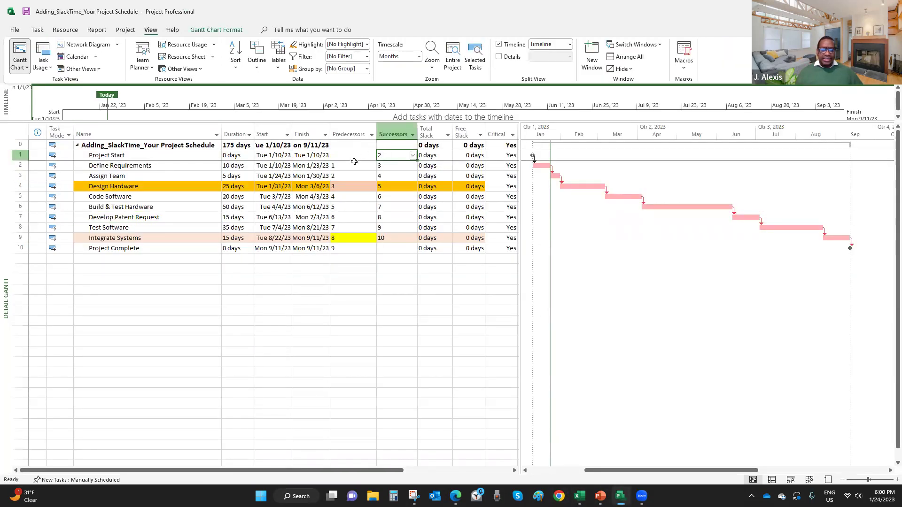
pyautogui.click(354, 167)
pyautogui.keyDown('shift'); pyautogui.click(355, 238); pyautogui.keyUp('shift')
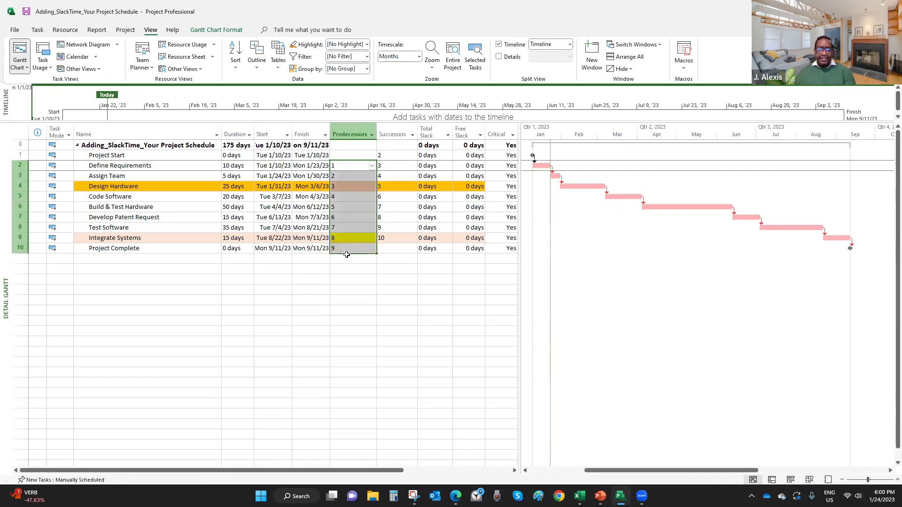
pyautogui.press('Delete')
pyautogui.click(342, 259)
pyautogui.click(339, 167)
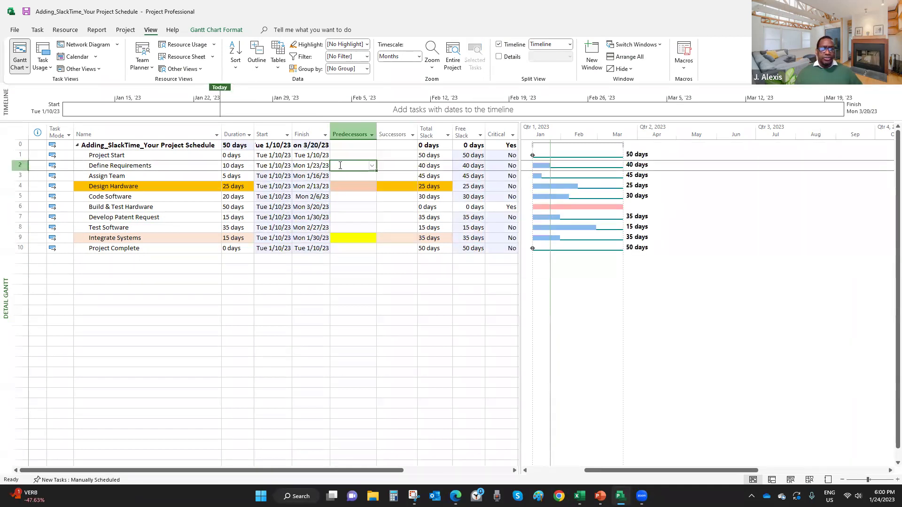
pyautogui.rightClick(339, 166)
pyautogui.press('Escape')
# - Paste the copied predecessor links into tasks 2–10, giving a 100-day schedule ending Mon 5/29/23
pyautogui.click(345, 175)
pyautogui.click(348, 208)
pyautogui.click(350, 164)
pyautogui.moveTo(350, 173); pyautogui.dragTo(355, 247)
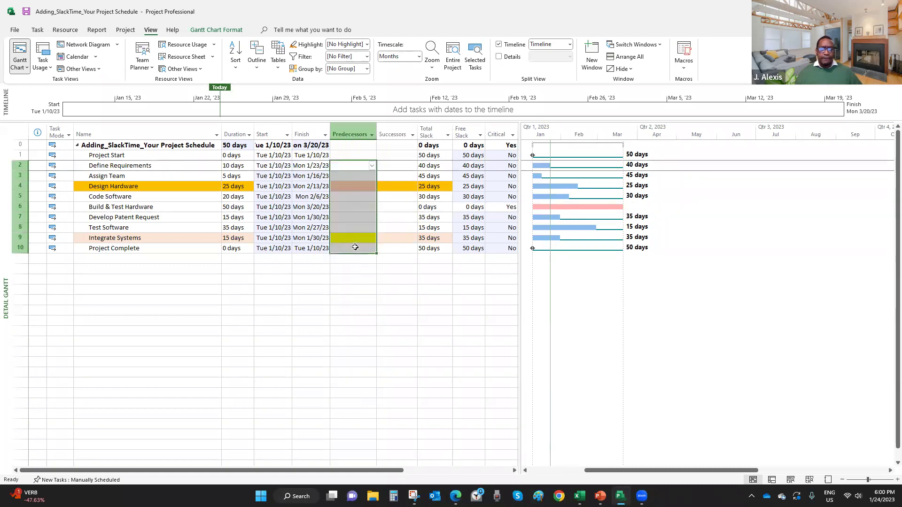
pyautogui.rightClick(346, 217)
pyautogui.click(364, 258)
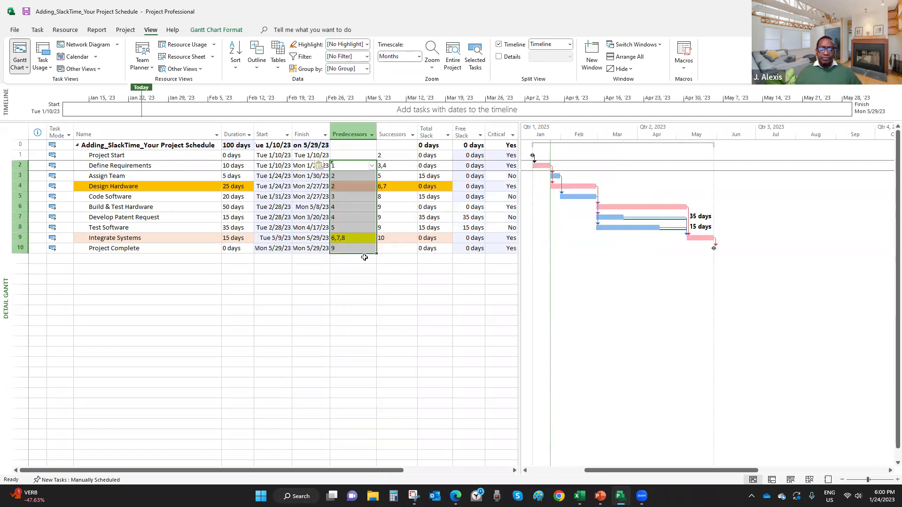
pyautogui.click(355, 277)
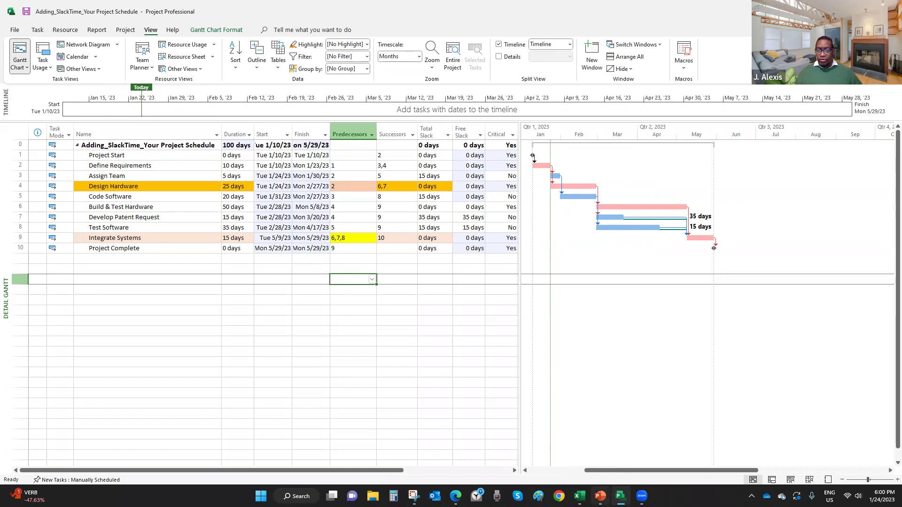
pyautogui.click(600, 495)
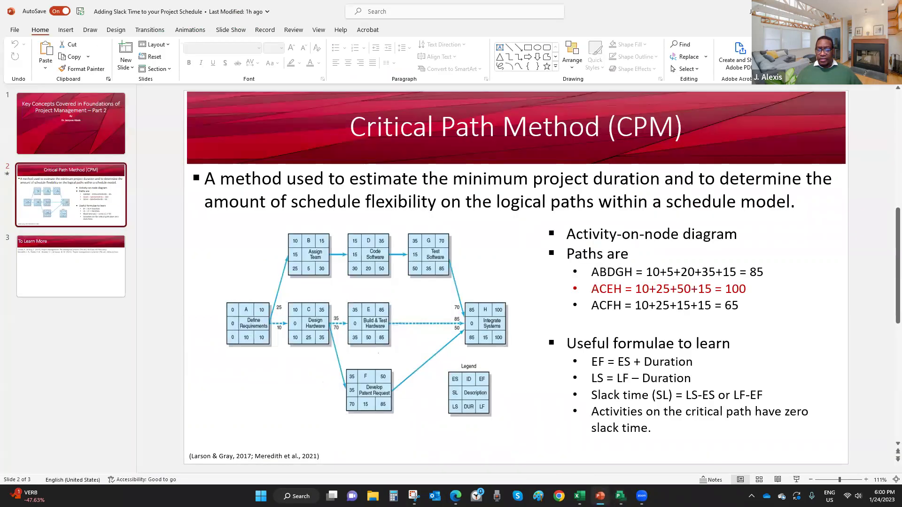
pyautogui.hotkey('alt', 'Tab')
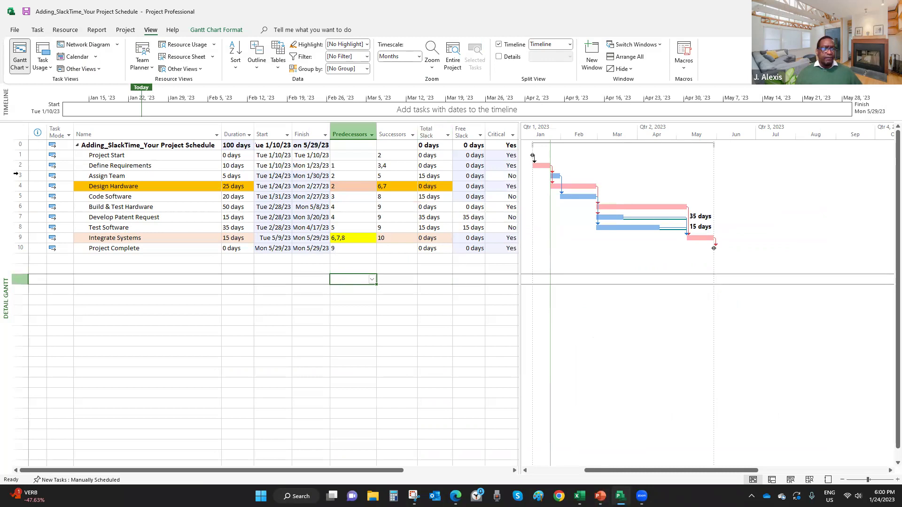
pyautogui.click(16, 175)
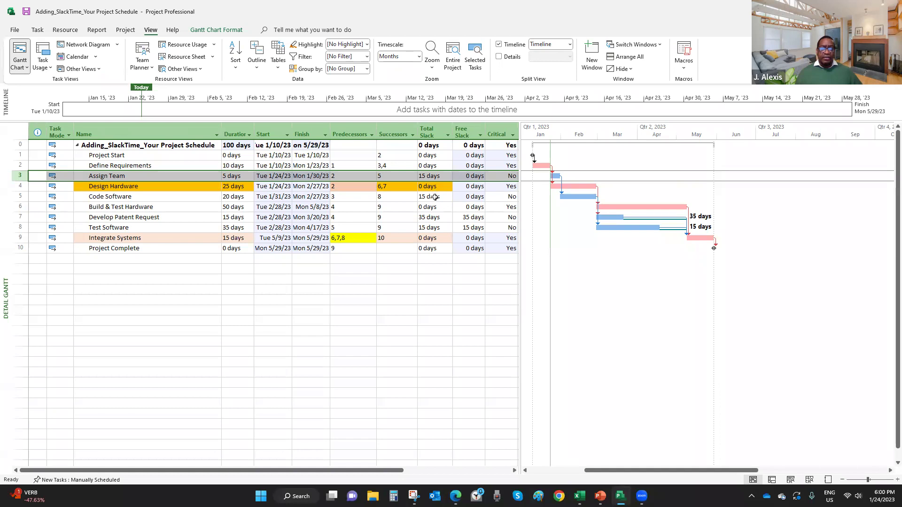
pyautogui.click(434, 196)
pyautogui.click(431, 217)
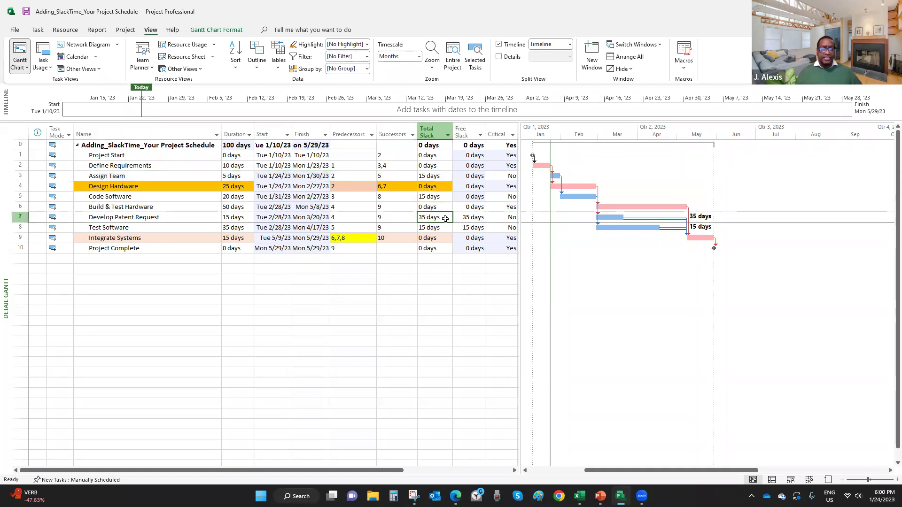
pyautogui.click(431, 228)
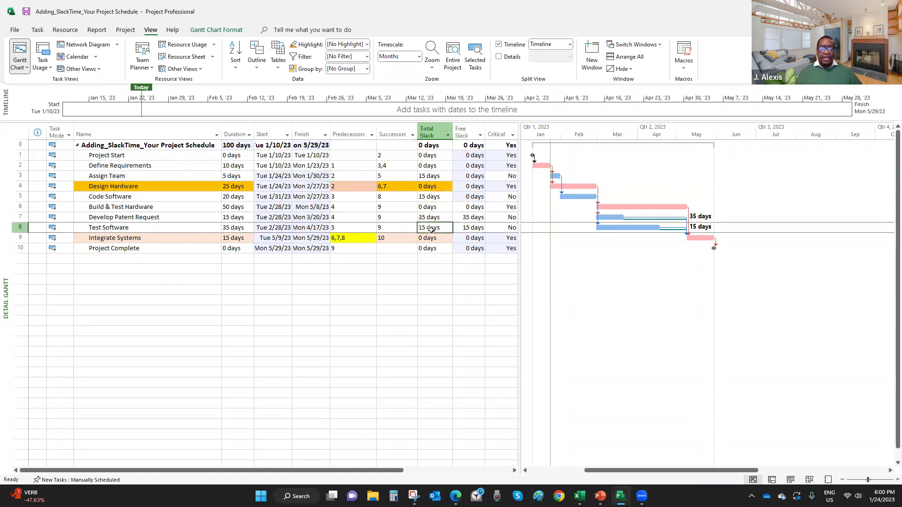
pyautogui.click(476, 217)
pyautogui.click(474, 227)
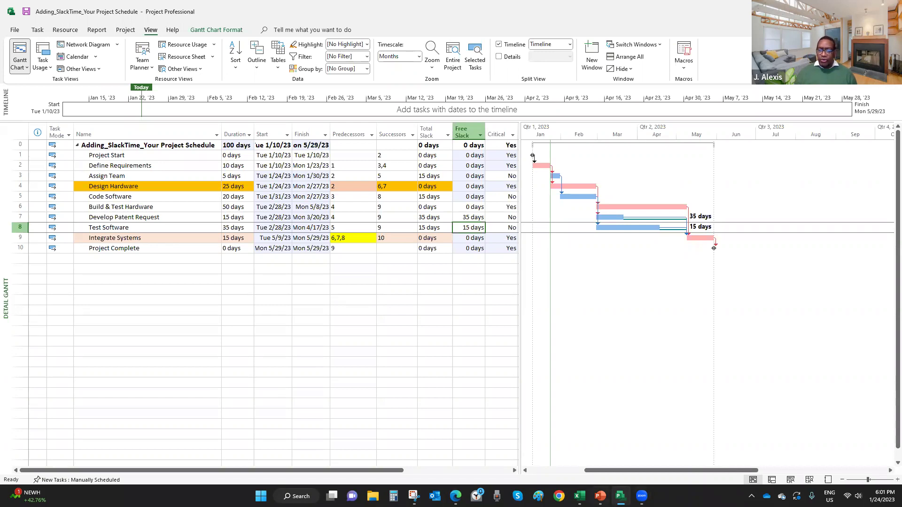
# - Bring up the CPM slide showing slack of 15 for B, D, G and 35 for F
pyautogui.click(600, 496)
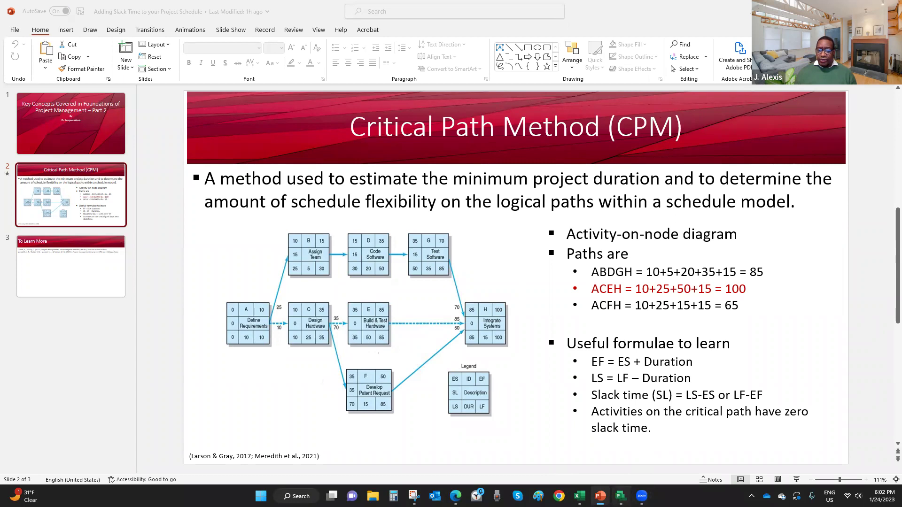
# - Return to the Gantt Chart, where Test Software has 15 days and Develop Patent Request 35 days free slack
pyautogui.click(620, 496)
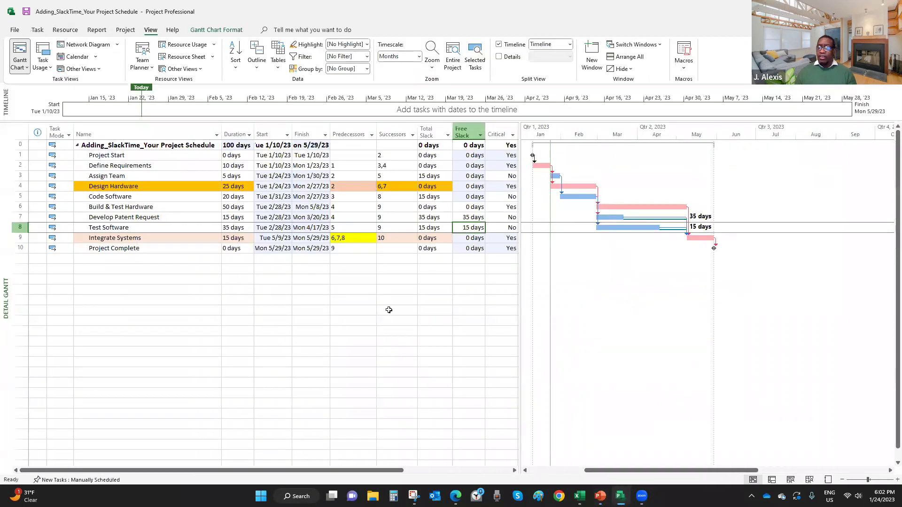